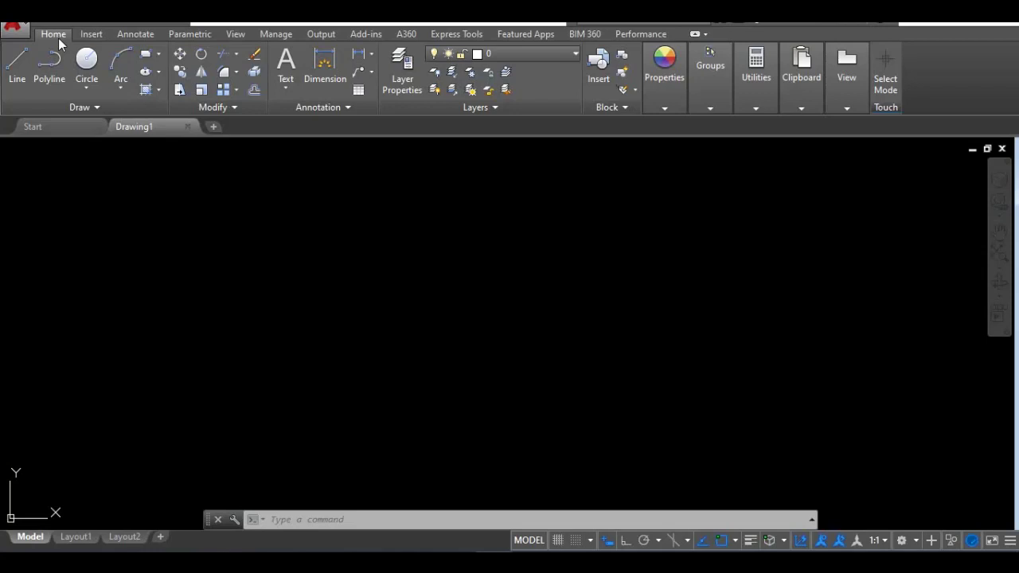
- Open the DesignCenter palette with Ctrl+2 and move it toward the drawing centre
key("ctrl+2")
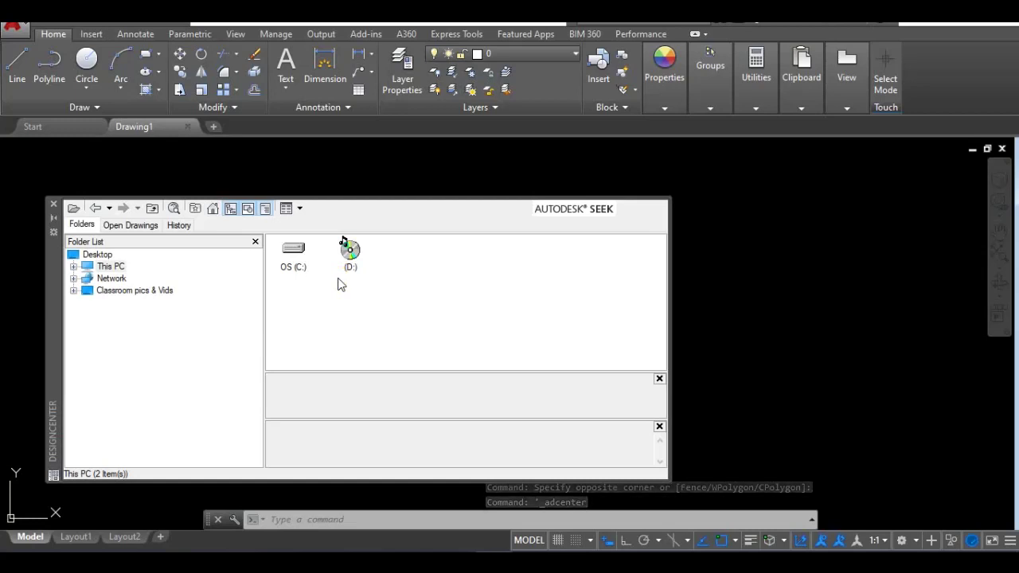
left_click(252, 356)
left_click_drag(45, 289, 119, 262)
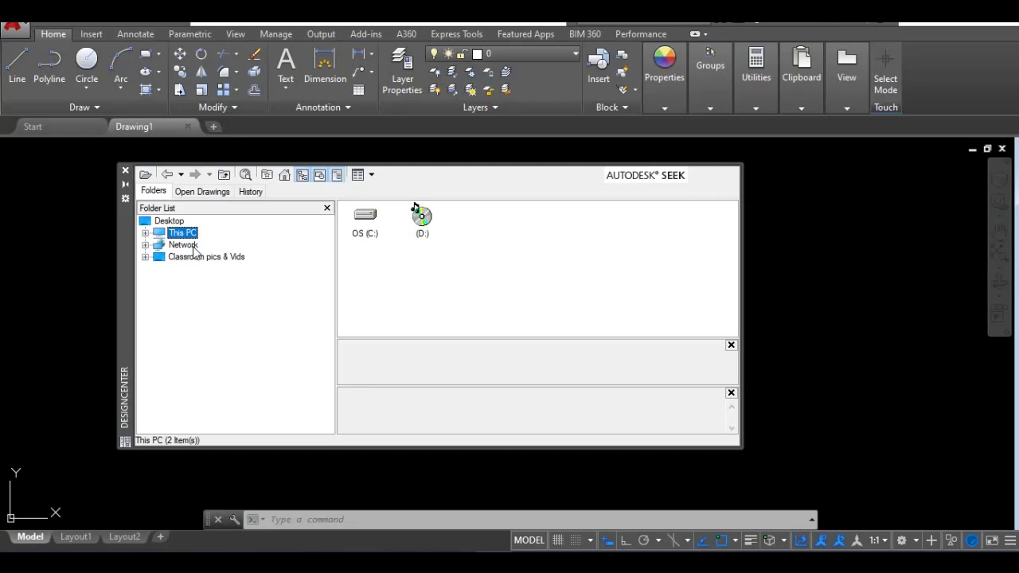
- Toggle the Tree View, Preview and Description panes off and back on
left_click(303, 176)
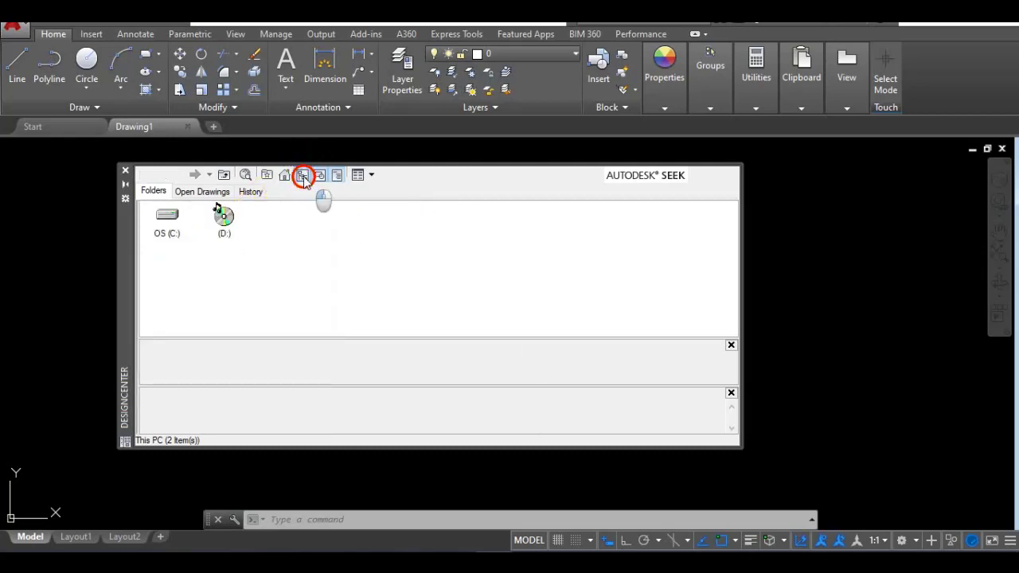
left_click(302, 175)
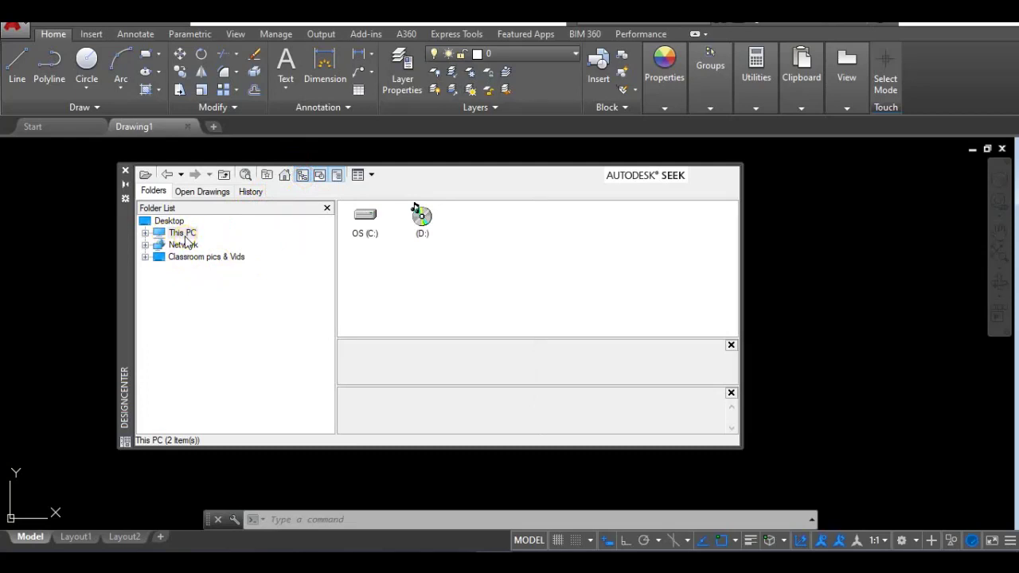
left_click(318, 175)
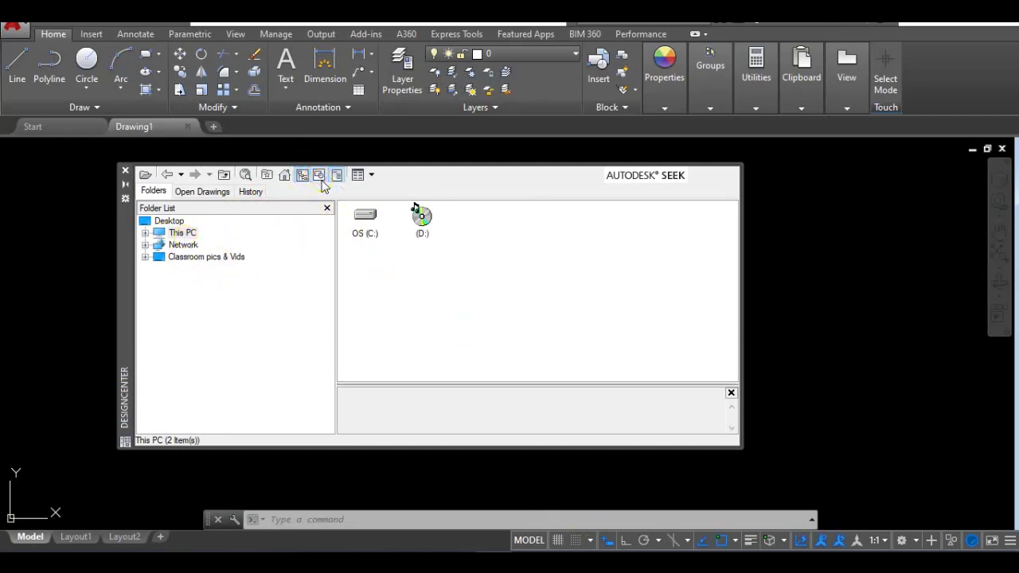
left_click(318, 175)
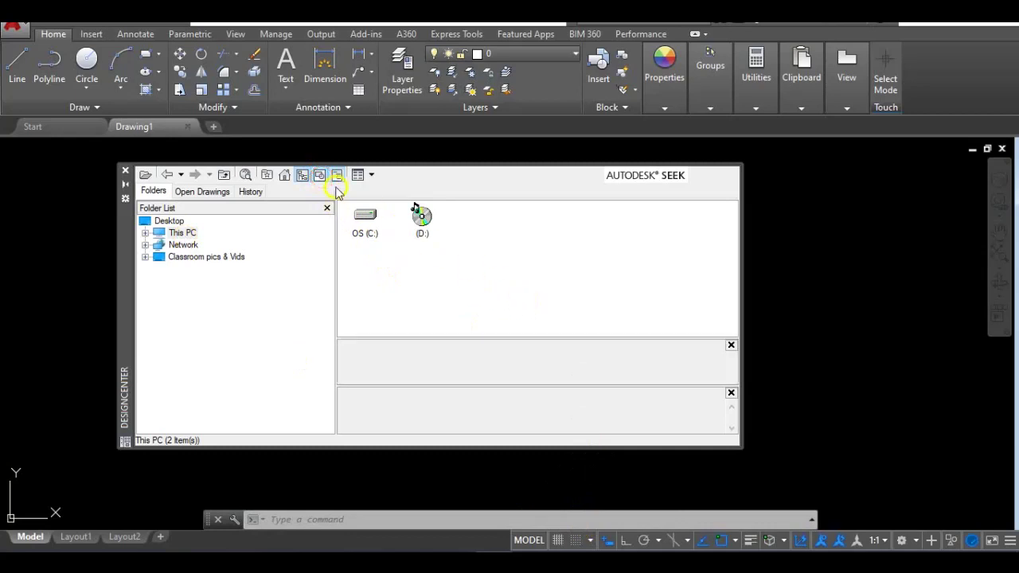
left_click(335, 174)
left_click(335, 174)
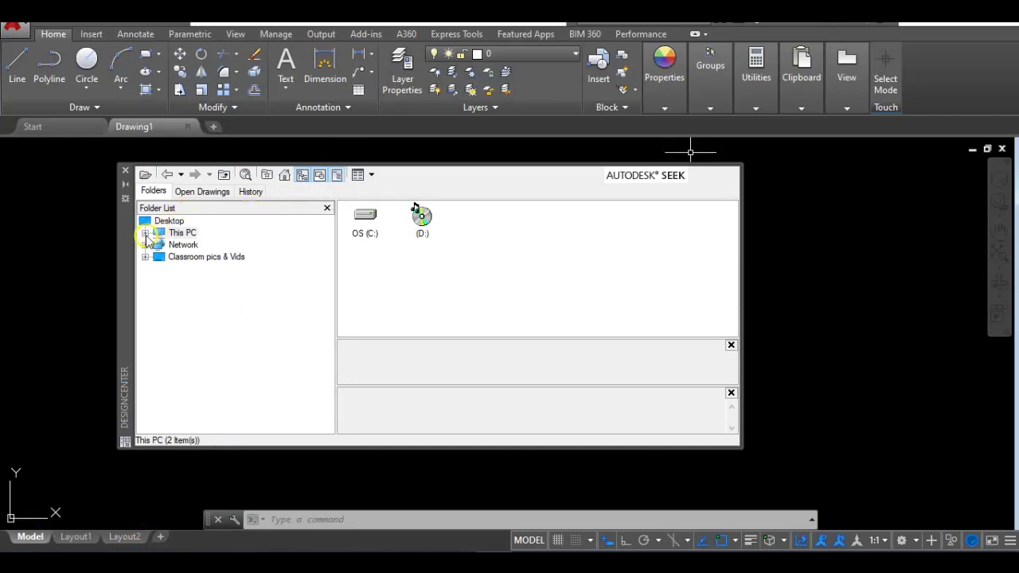
- Expand This PC, the OS (C:) drive and Program Files in the folder list
left_click(146, 235)
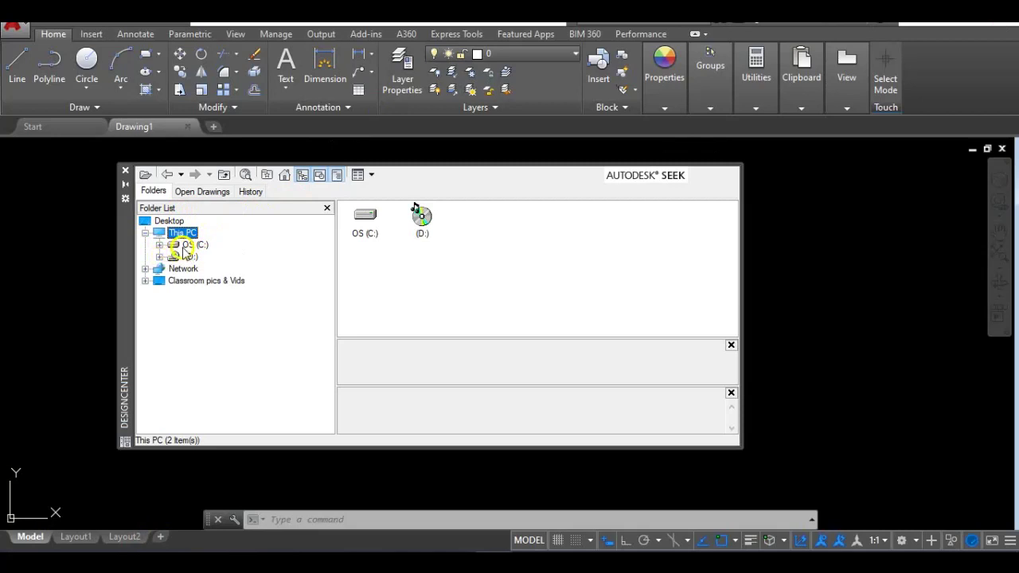
left_click(159, 244)
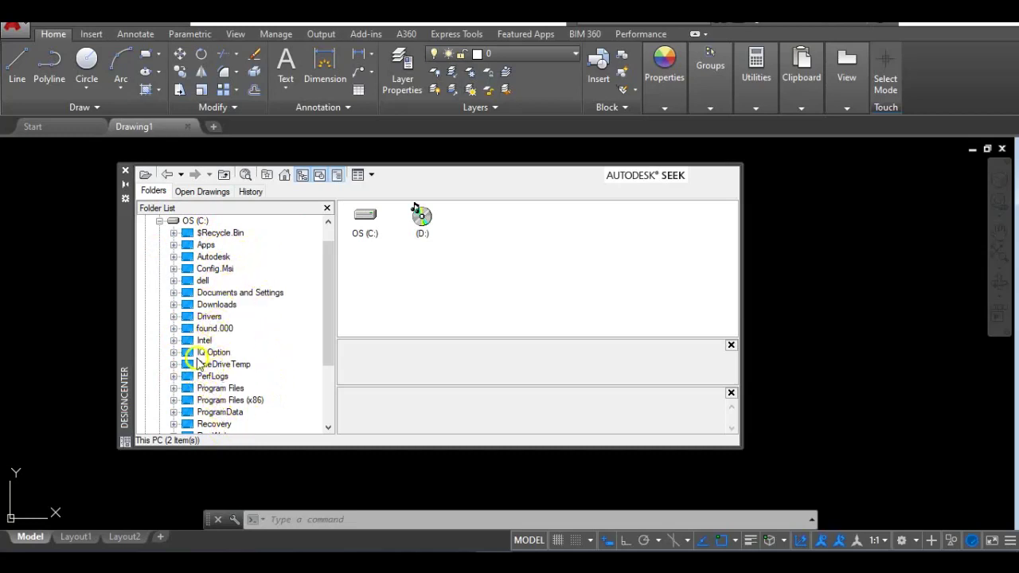
scroll(200, 363, "up", 1)
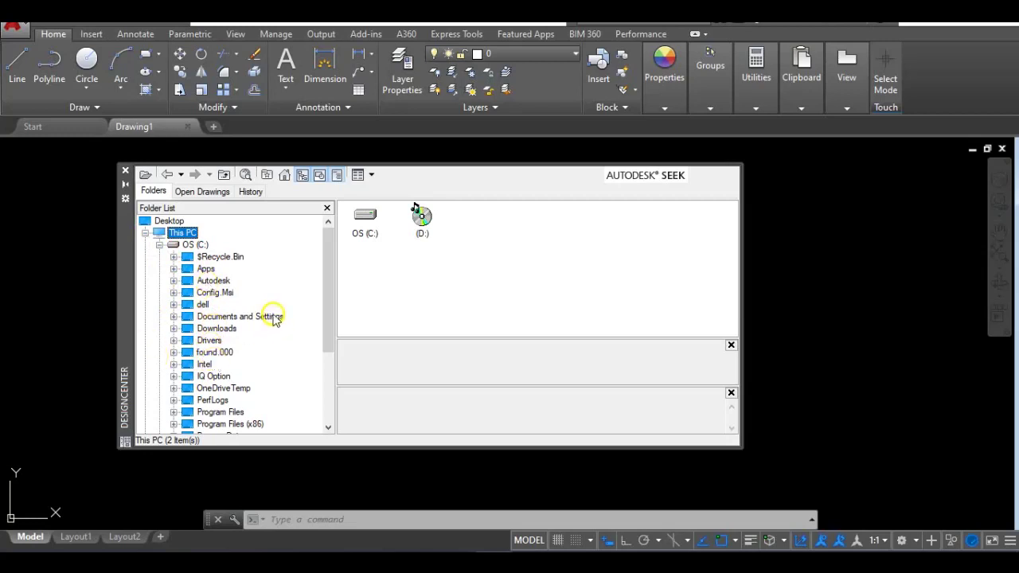
scroll(263, 302, "down", 2)
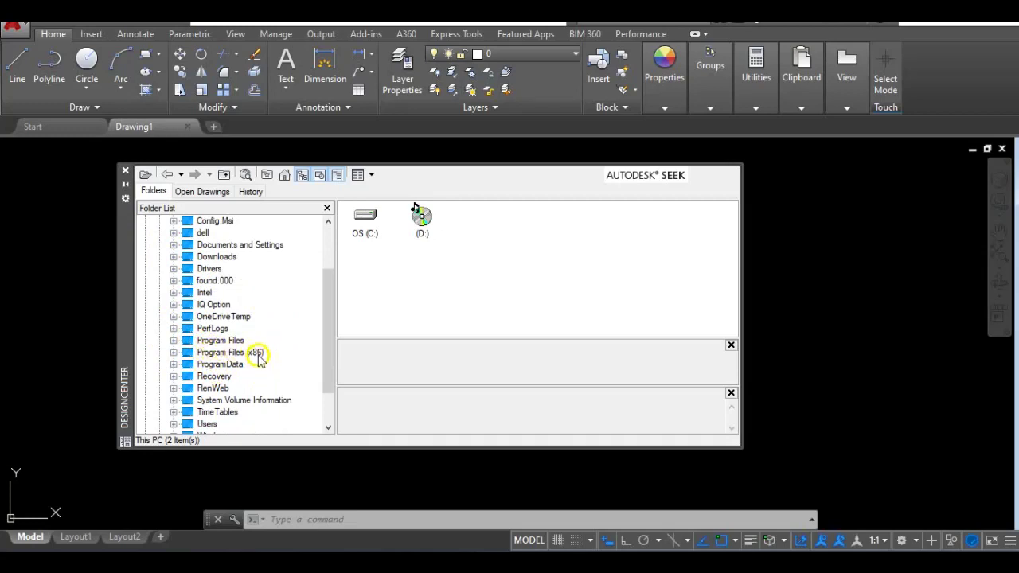
left_click(173, 341)
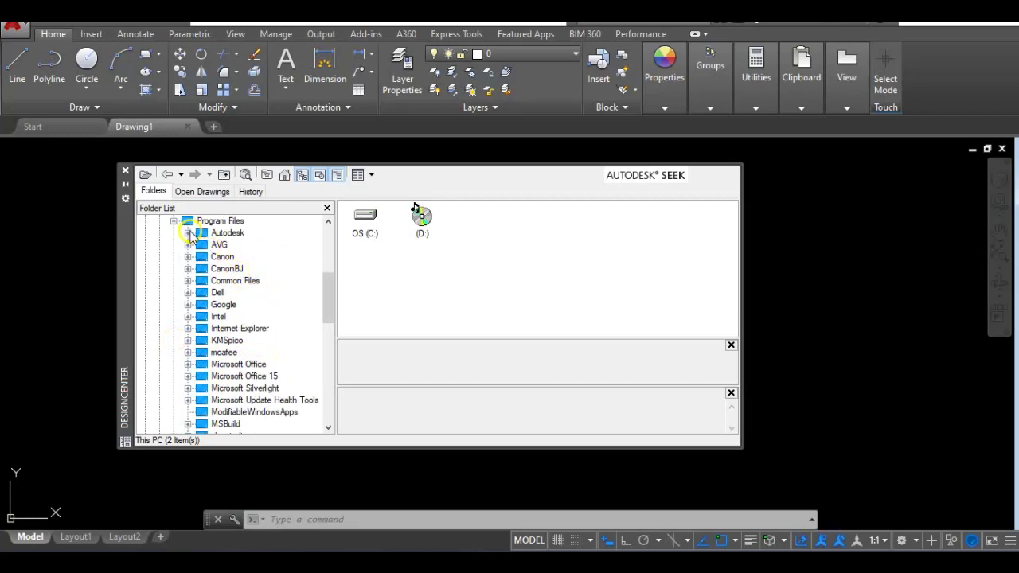
- Expand Autodesk > AutoCAD 2016 > Sample > en-us > DesignCenter to list the sample drawings
left_click(188, 232)
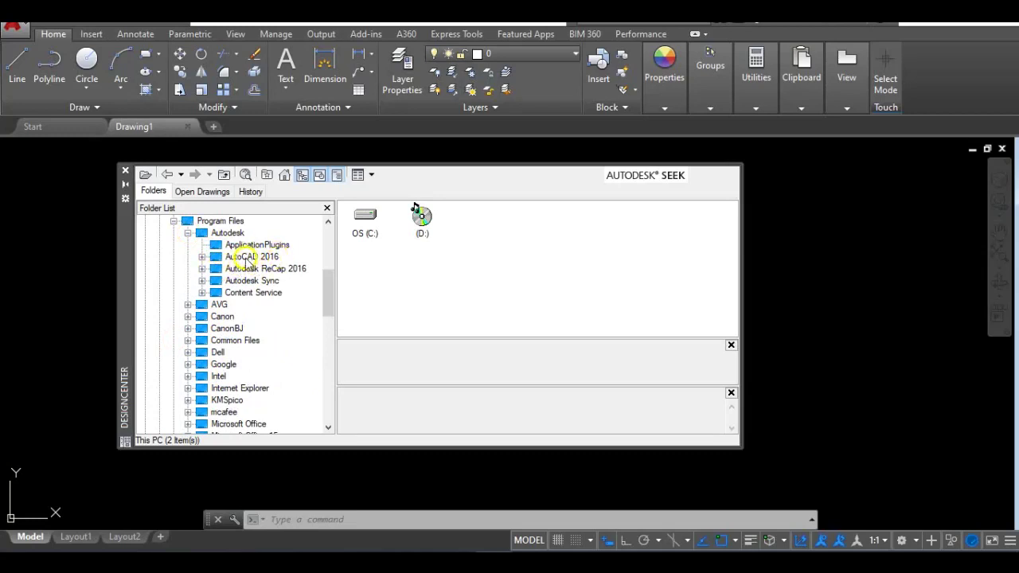
left_click(203, 257)
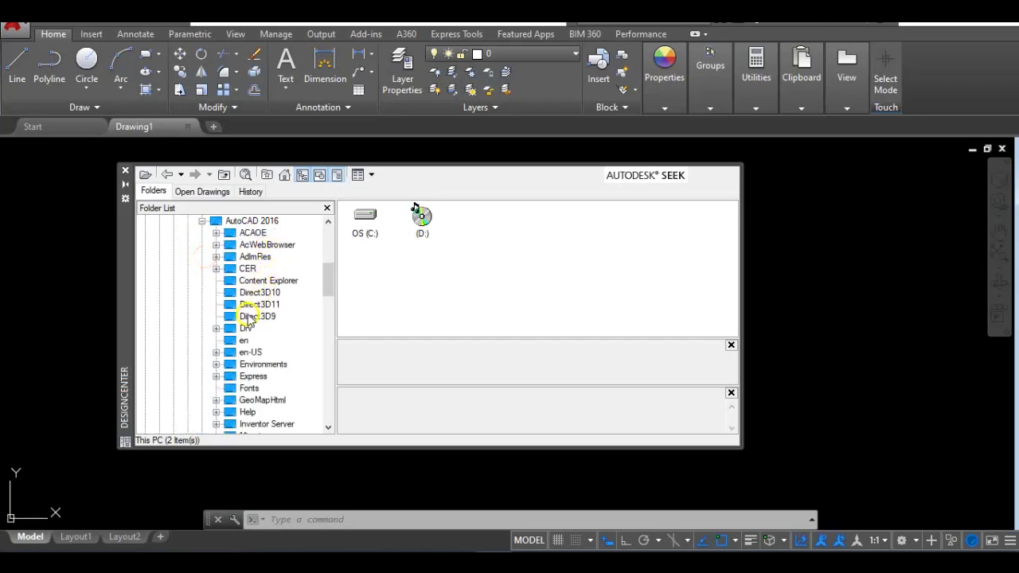
scroll(248, 322, "down", 1)
scroll(254, 350, "down", 1)
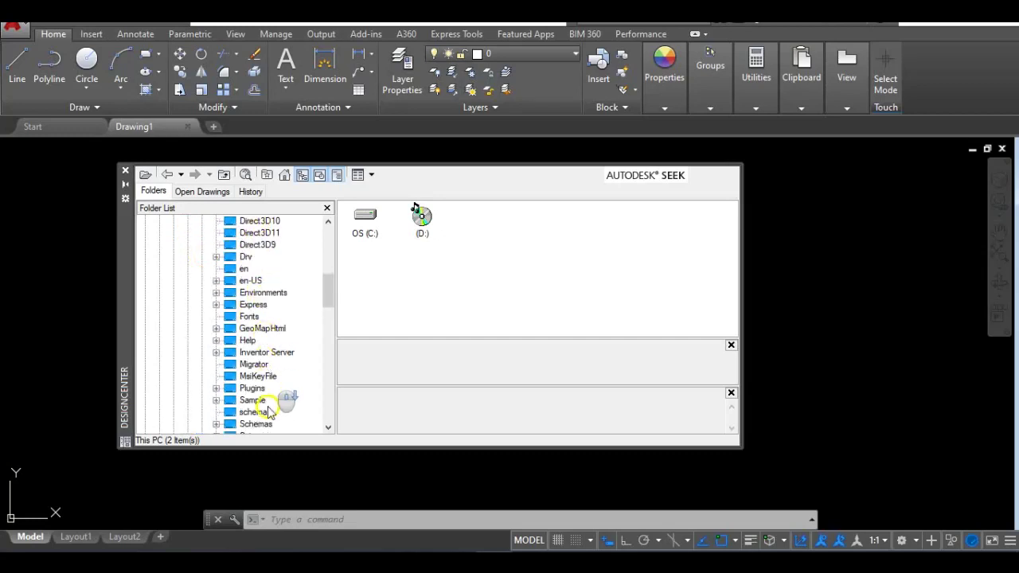
left_click(216, 401)
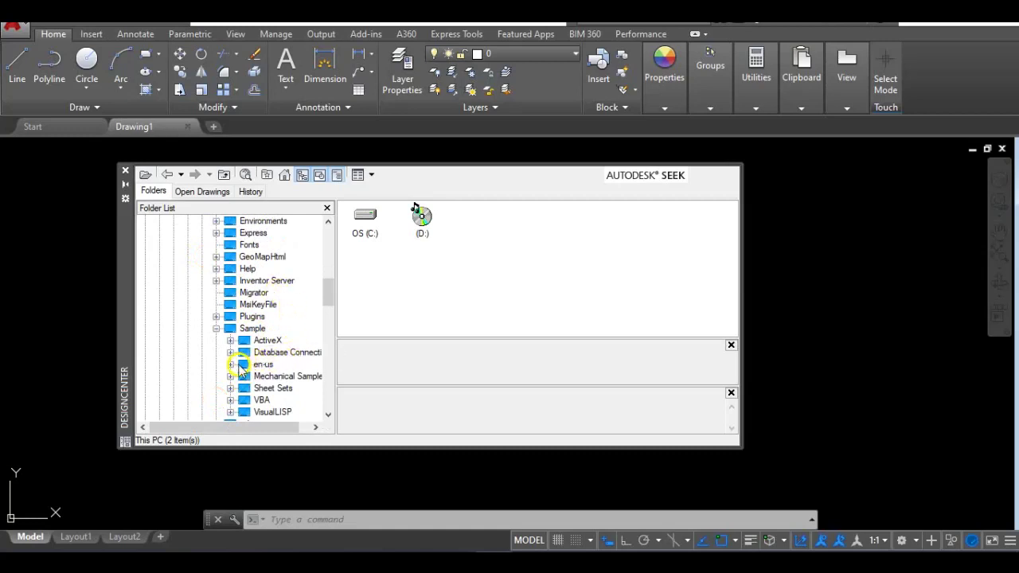
left_click(230, 365)
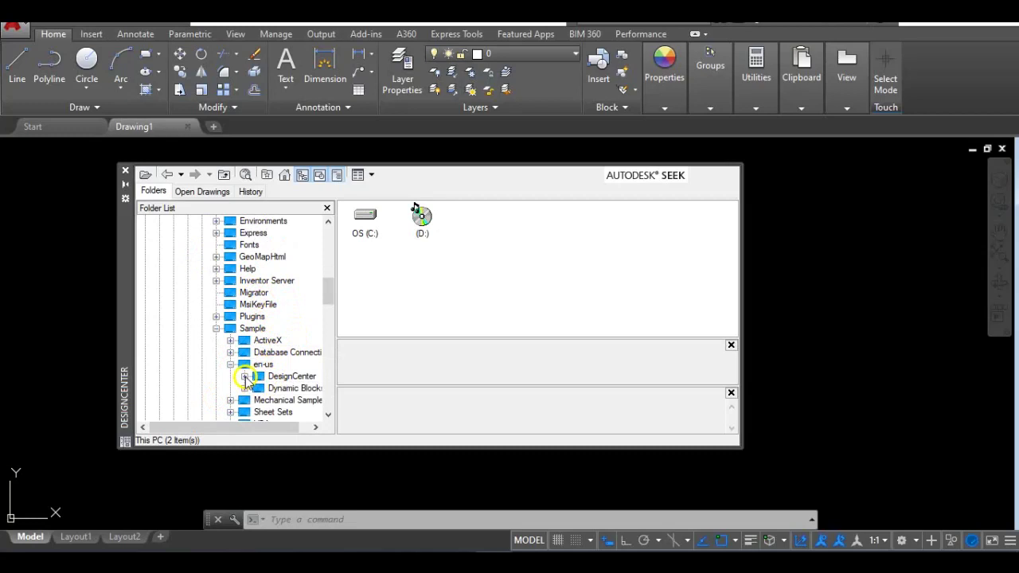
left_click(244, 376)
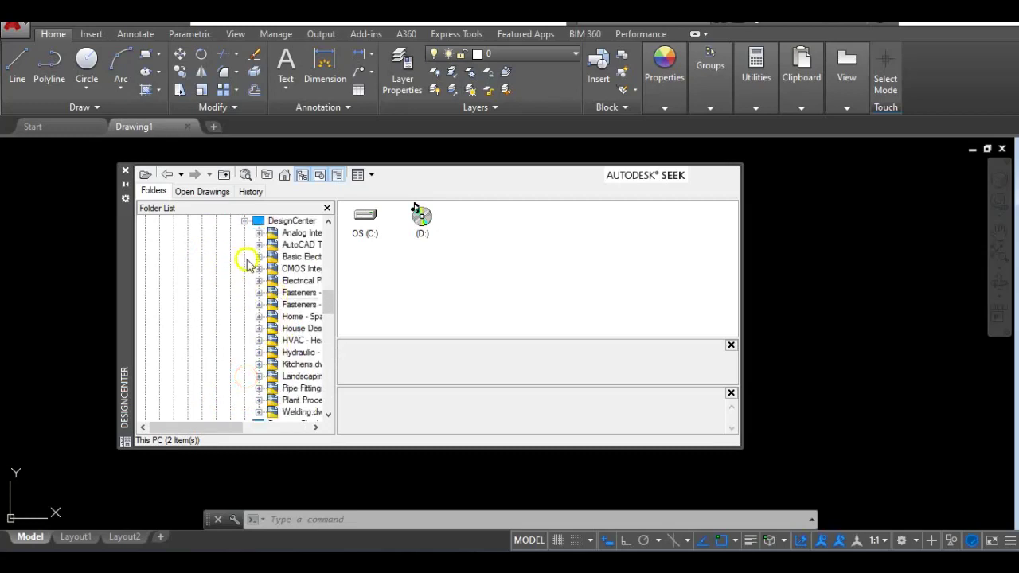
- Widen the folder list until names are readable, then expand Home - Space Planner.dwg
left_click_drag(235, 427, 299, 427)
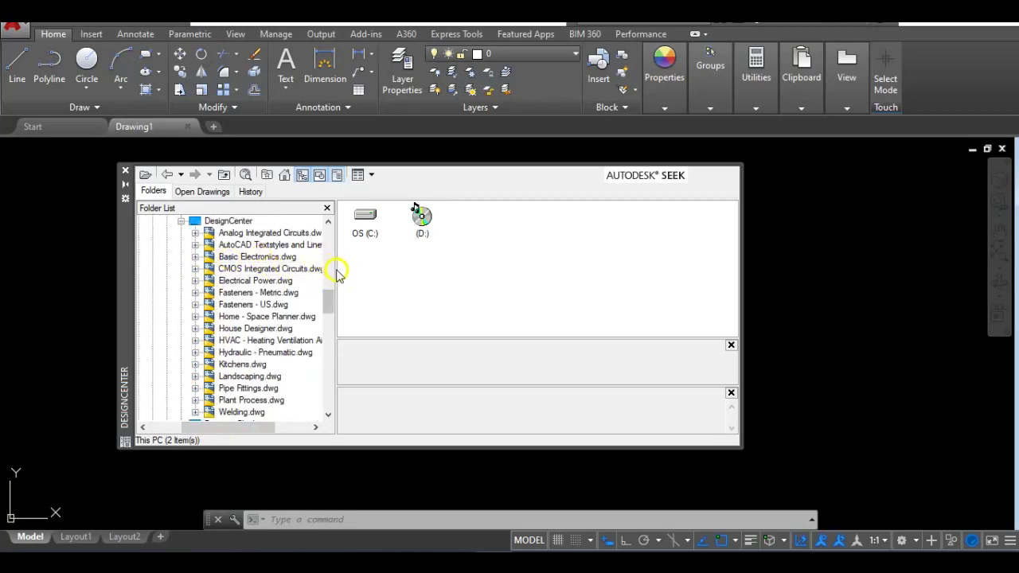
left_click(336, 266)
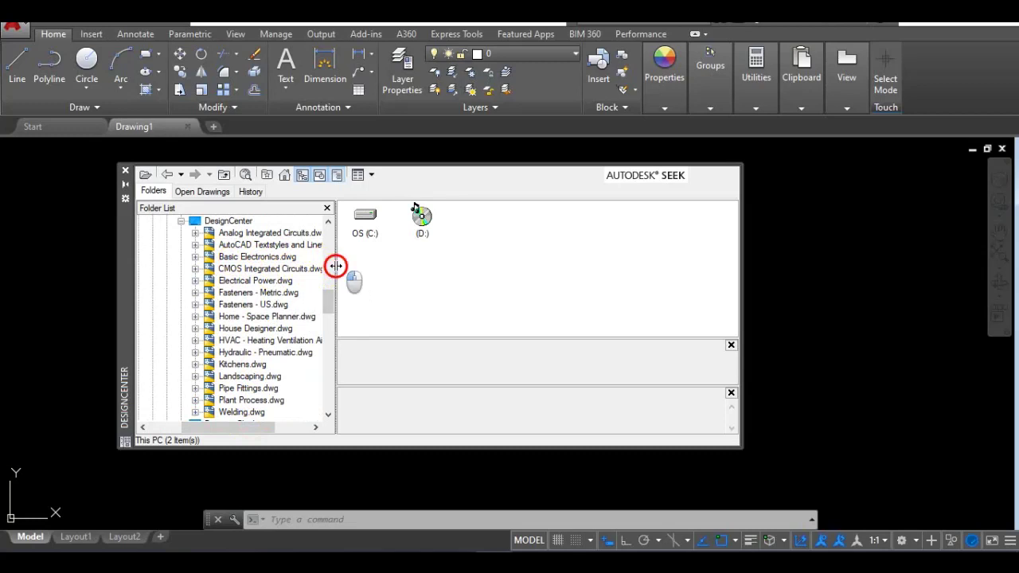
left_click_drag(336, 266, 334, 262)
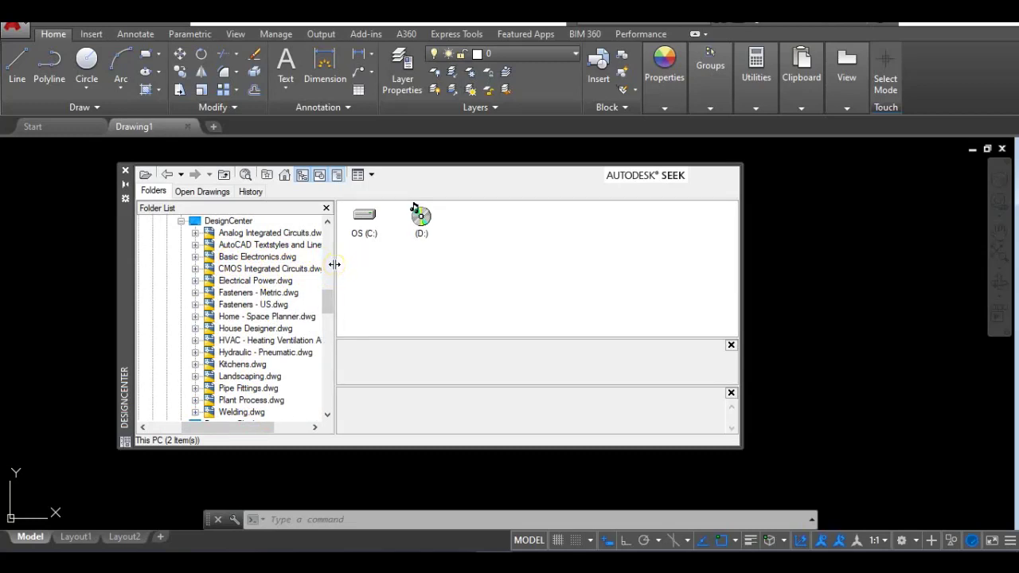
left_click_drag(334, 263, 383, 271)
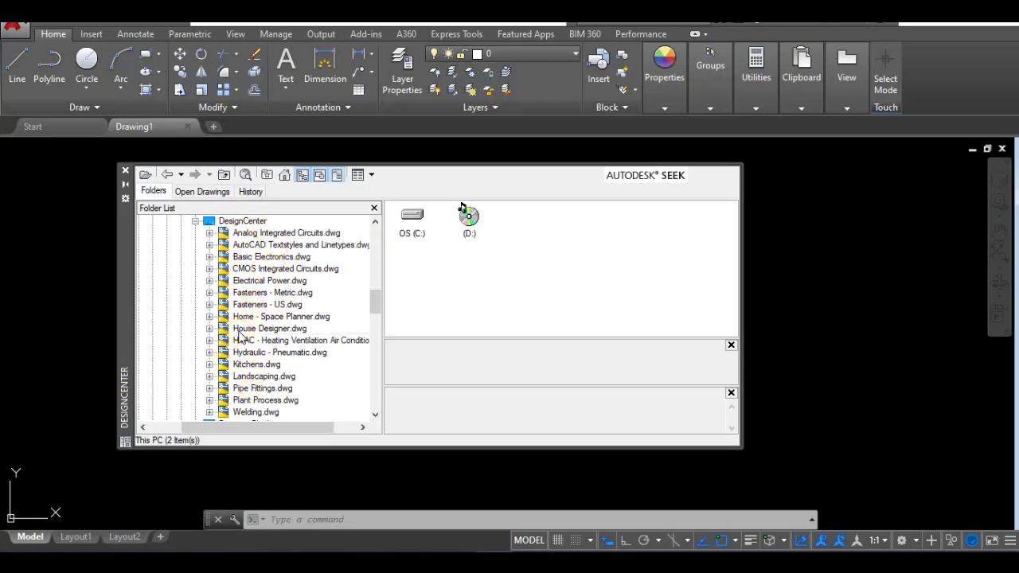
left_click(209, 316)
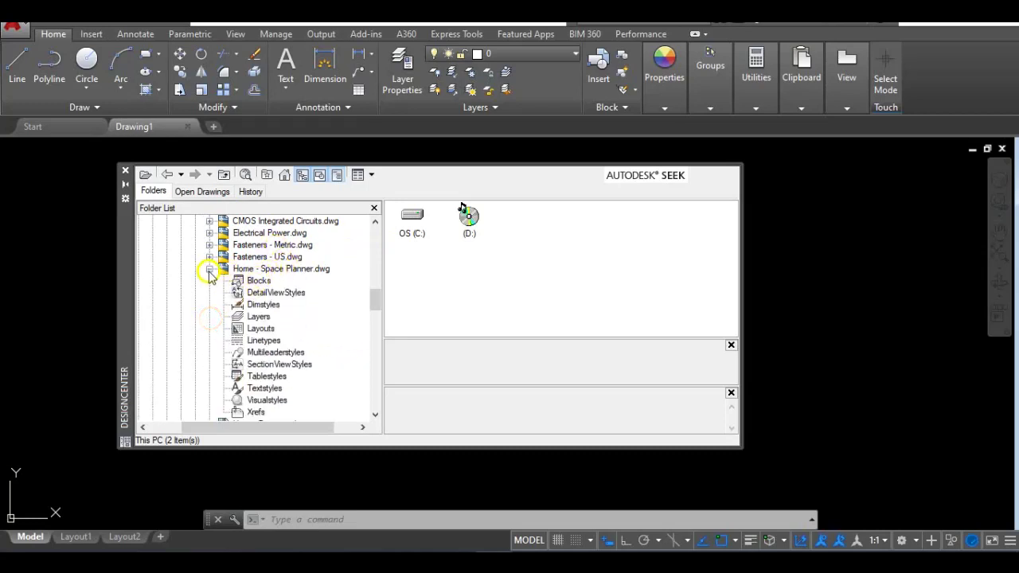
- Browse the Home - Space Planner.dwg blocks, then collapse that drawing
left_click(258, 281)
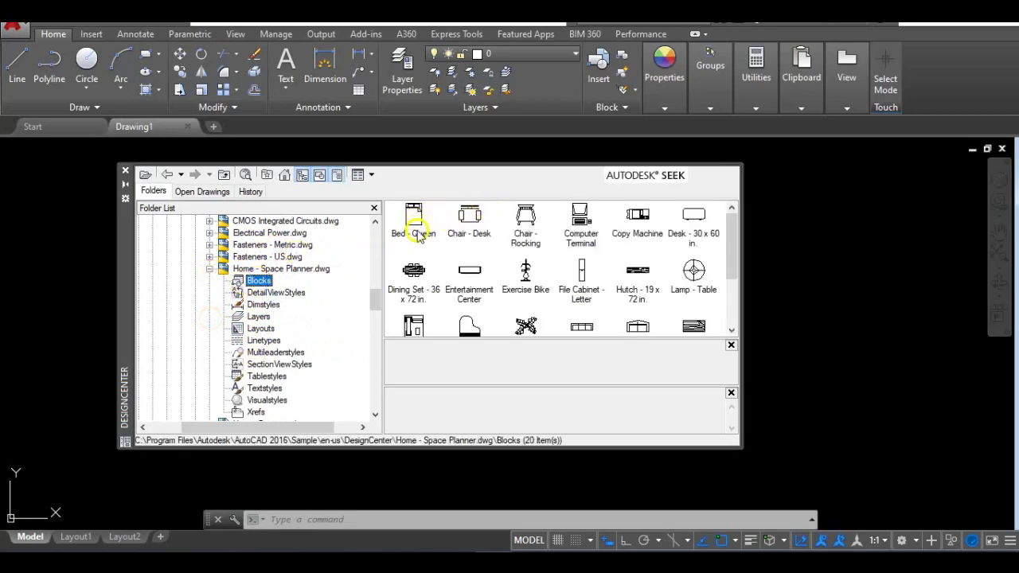
scroll(526, 295, "down", 3)
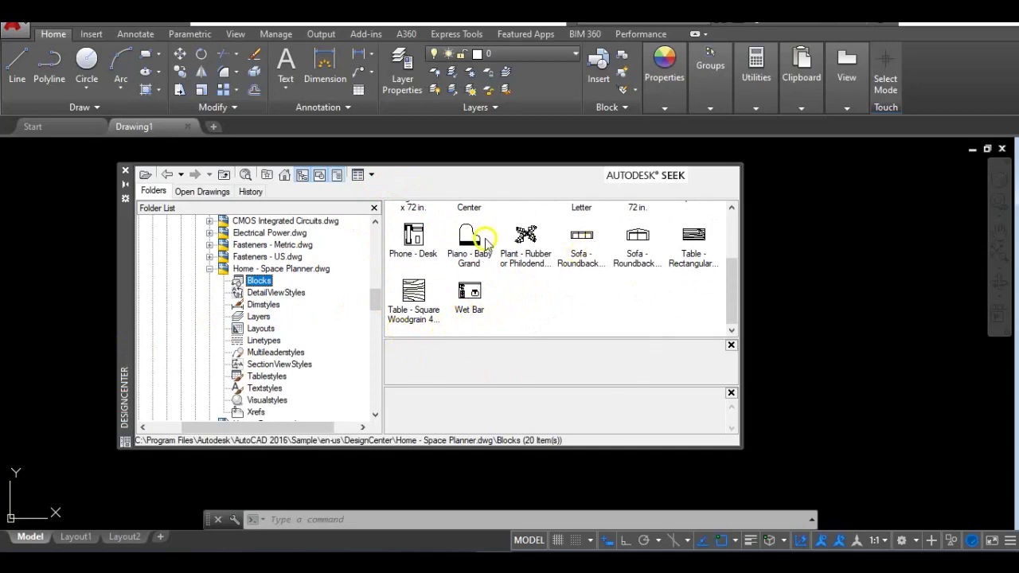
scroll(510, 274, "up", 3)
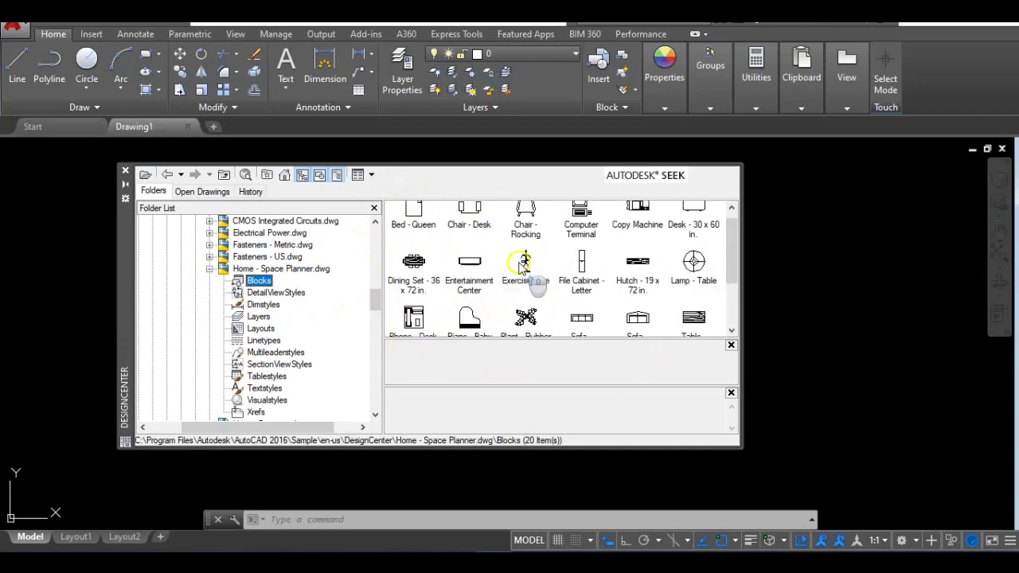
scroll(548, 255, "up", 1)
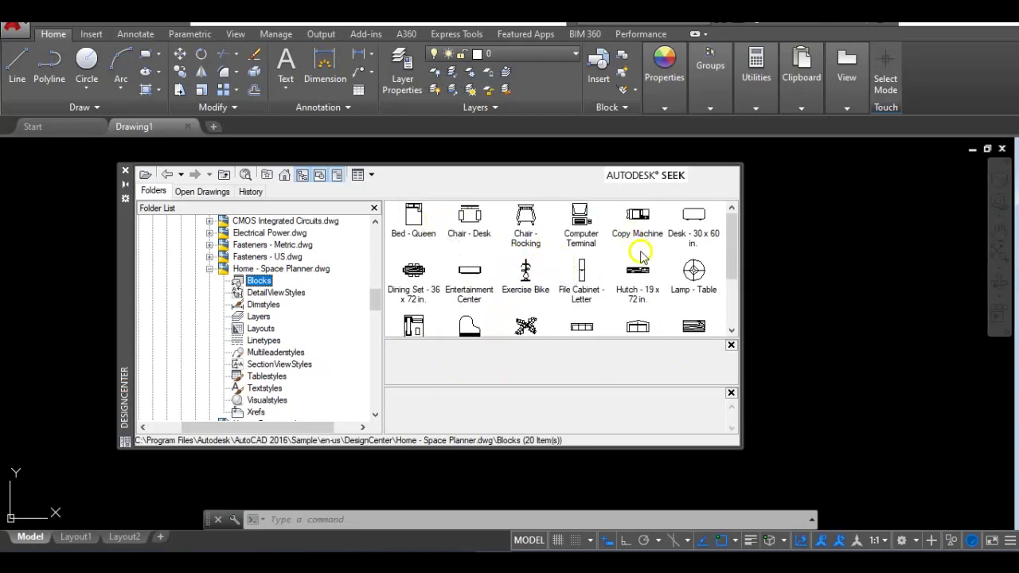
left_click(209, 270)
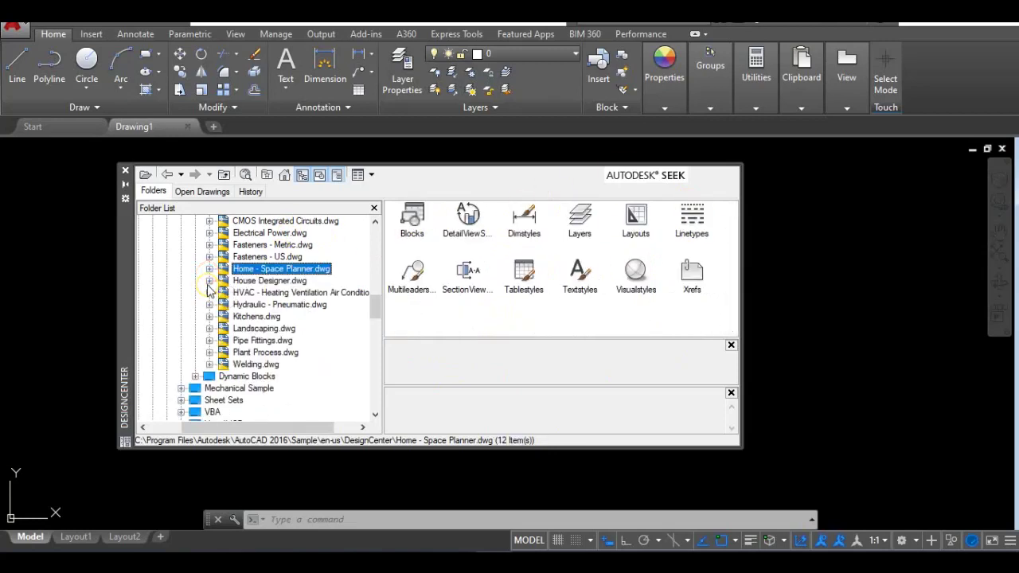
- Browse the 20 House Designer.dwg blocks from Bath Tub to Window, then collapse it
left_click(209, 280)
left_click(238, 282)
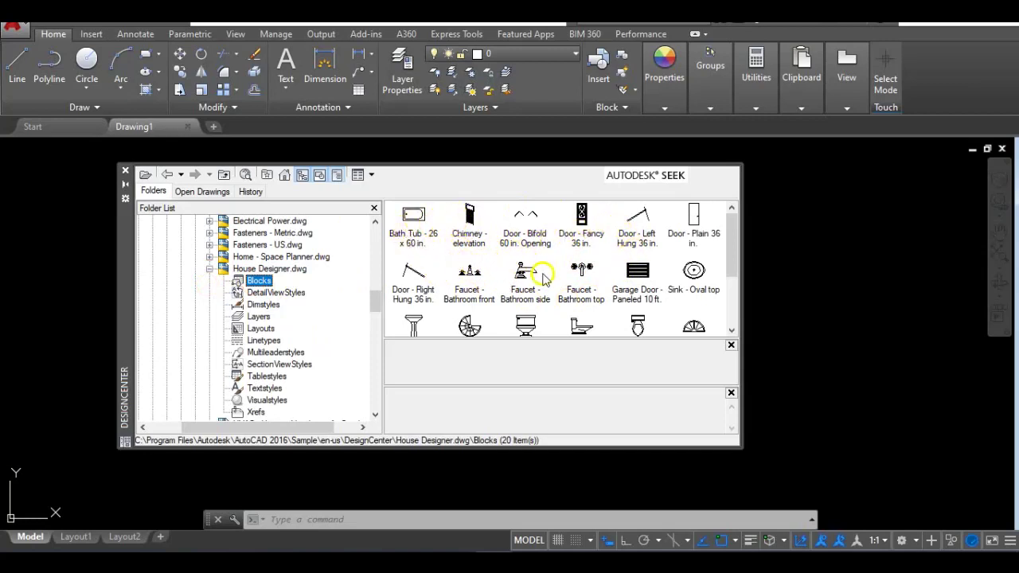
scroll(575, 280, "down", 3)
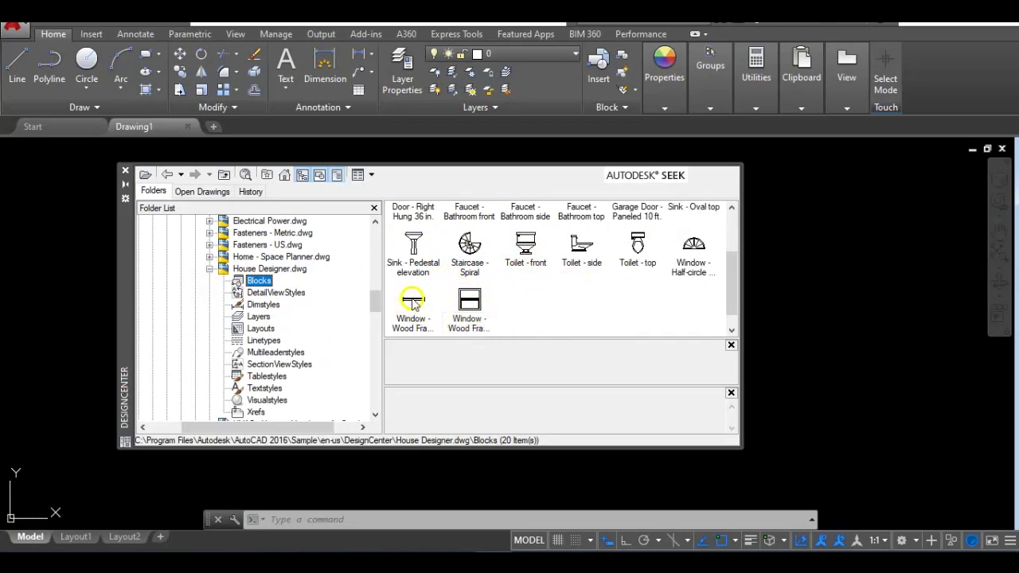
scroll(637, 284, "up", 3)
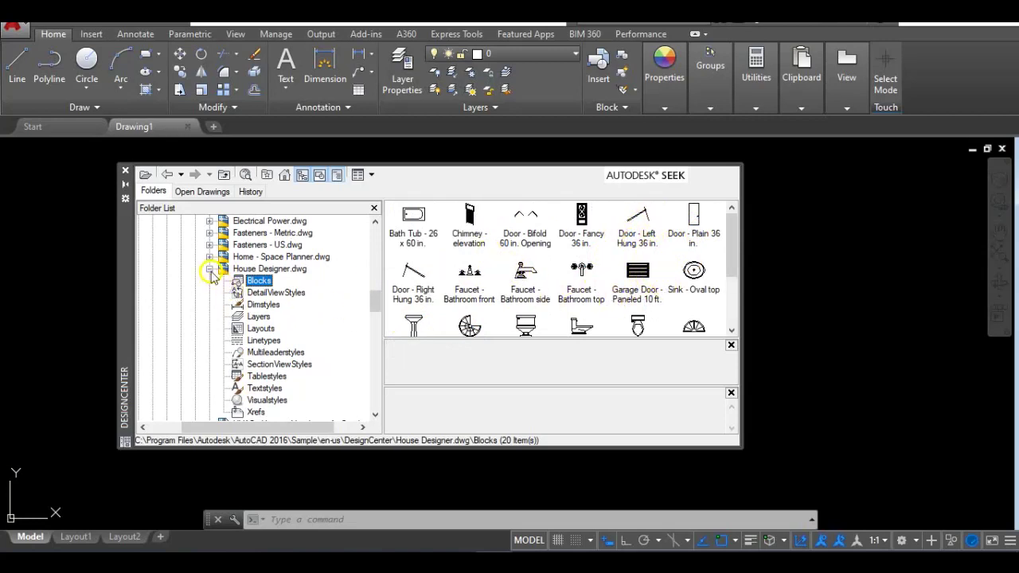
left_click(210, 270)
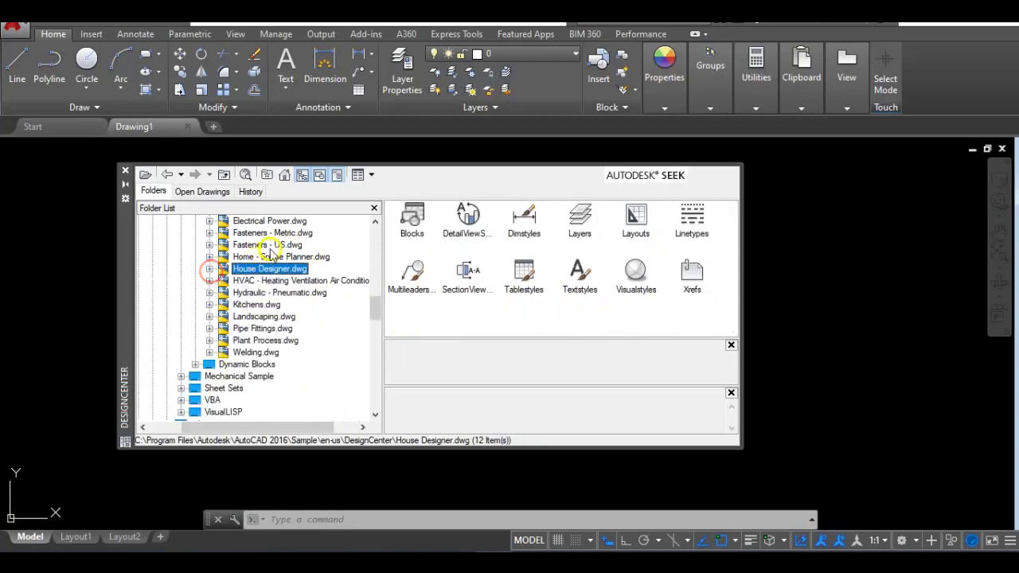
- Expand Kitchens.dwg, scroll through its 21 kitchen blocks, then collapse it
left_click(209, 304)
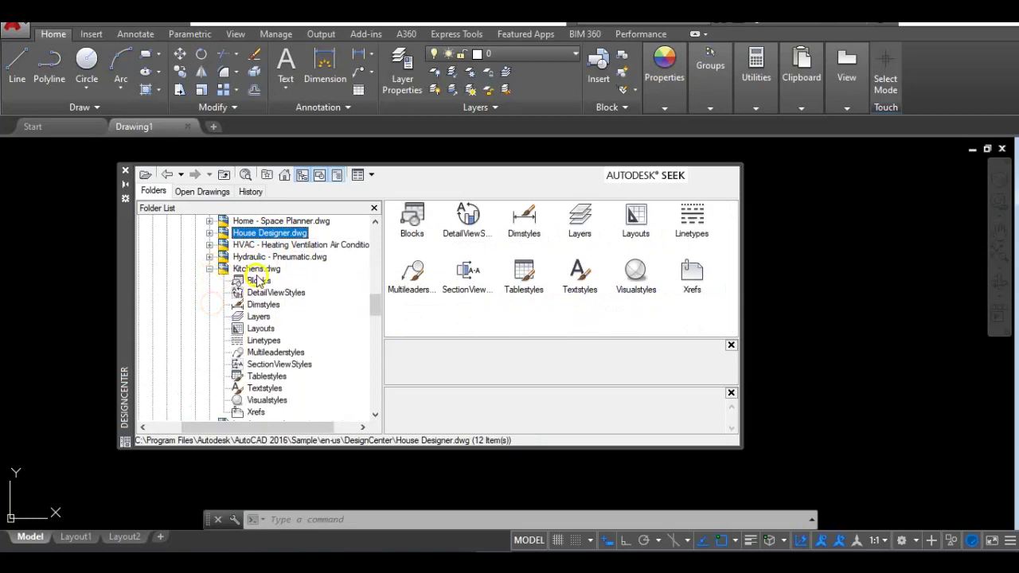
left_click(257, 279)
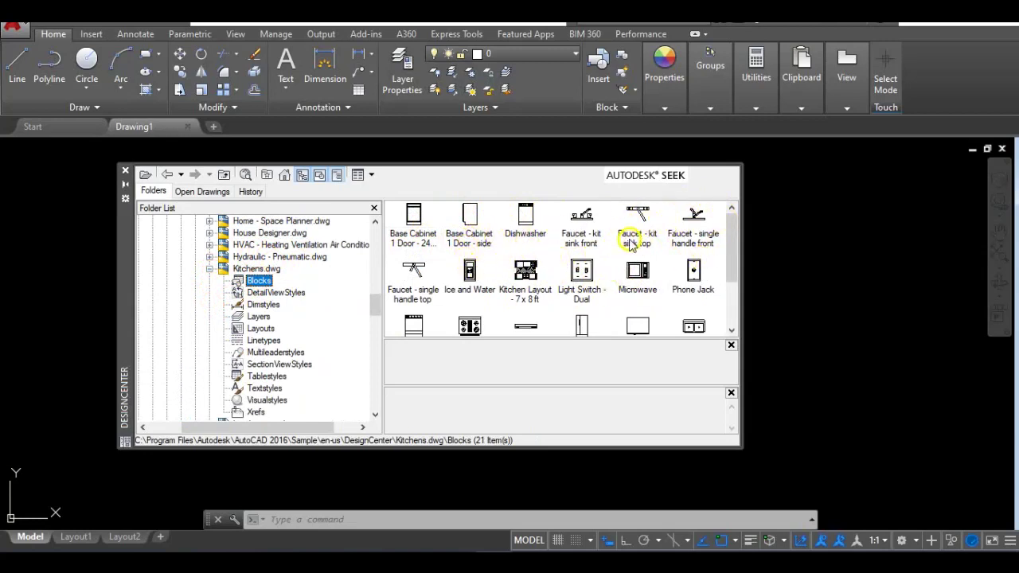
scroll(555, 272, "down", 1)
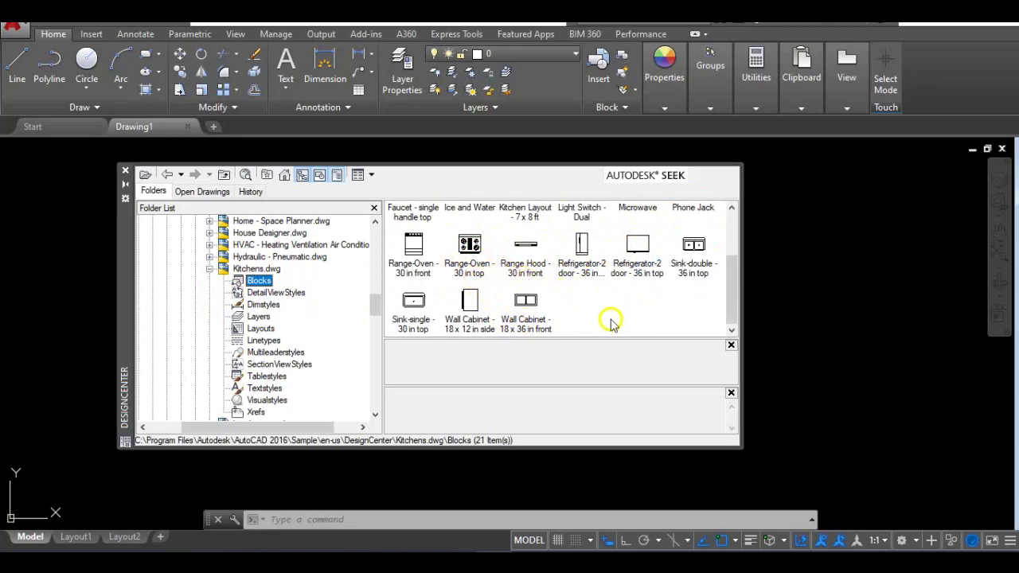
scroll(459, 290, "up", 1)
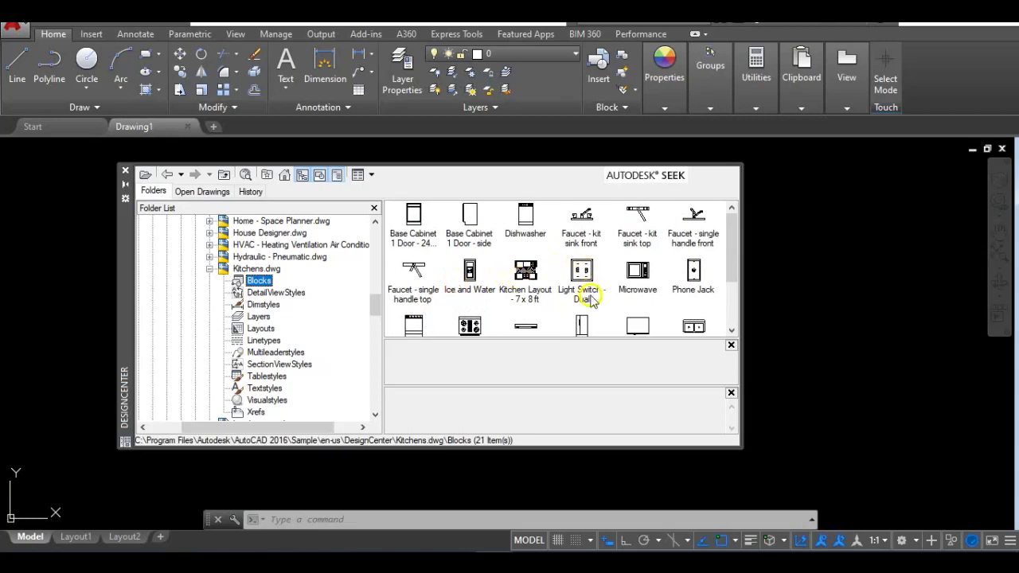
left_click(210, 269)
- Scroll back to Home - Space Planner.dwg, expand it and show its 20 blocks
scroll(295, 348, "up", 6)
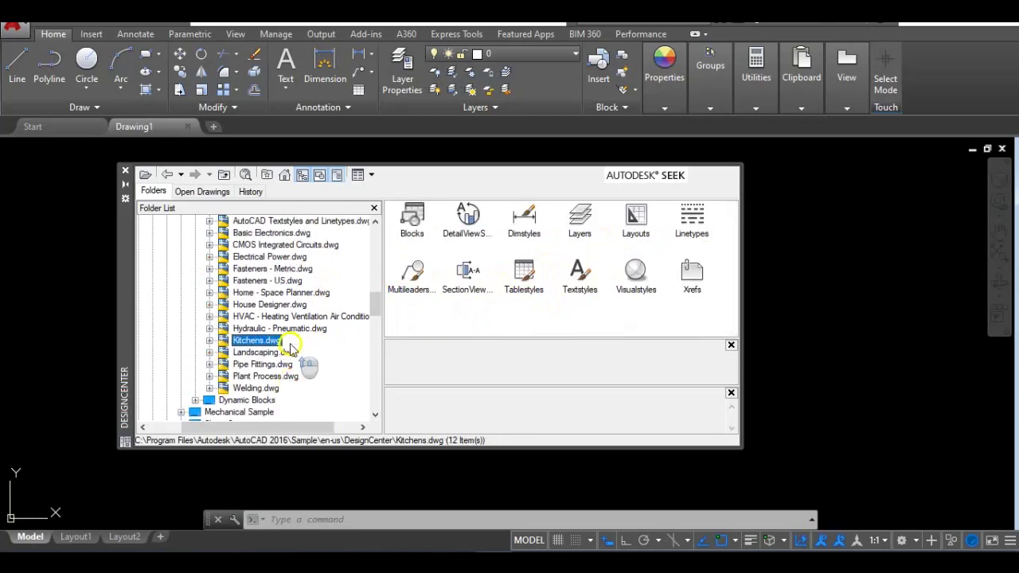
scroll(247, 331, "up", 10)
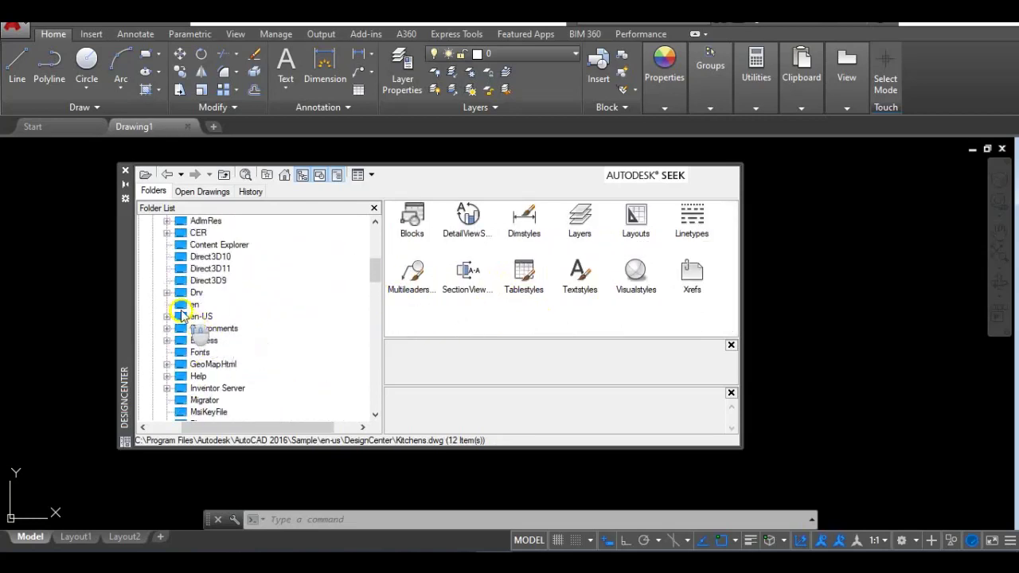
left_click_drag(241, 430, 209, 429)
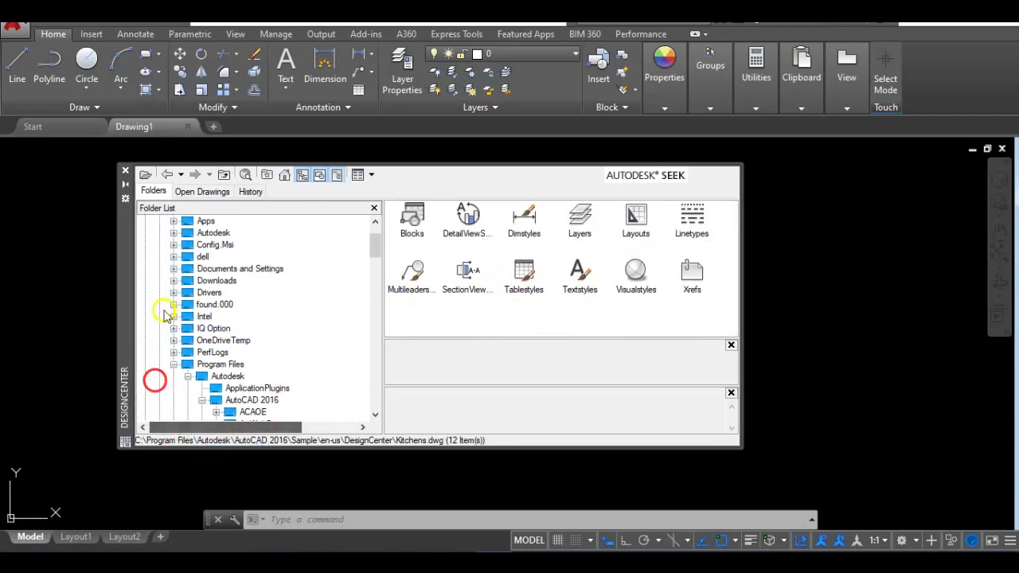
scroll(155, 318, "up", 2)
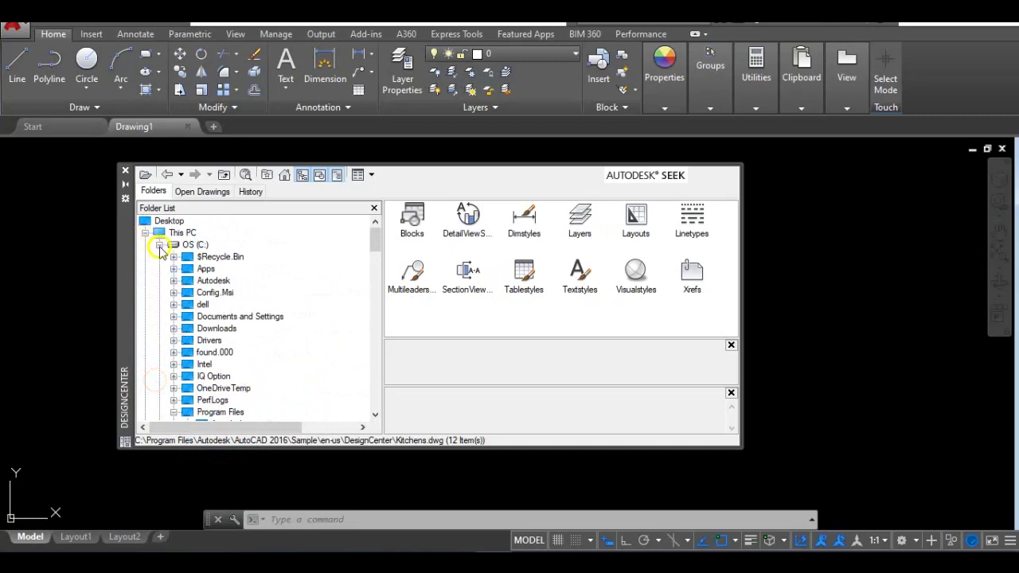
scroll(174, 278, "down", 3)
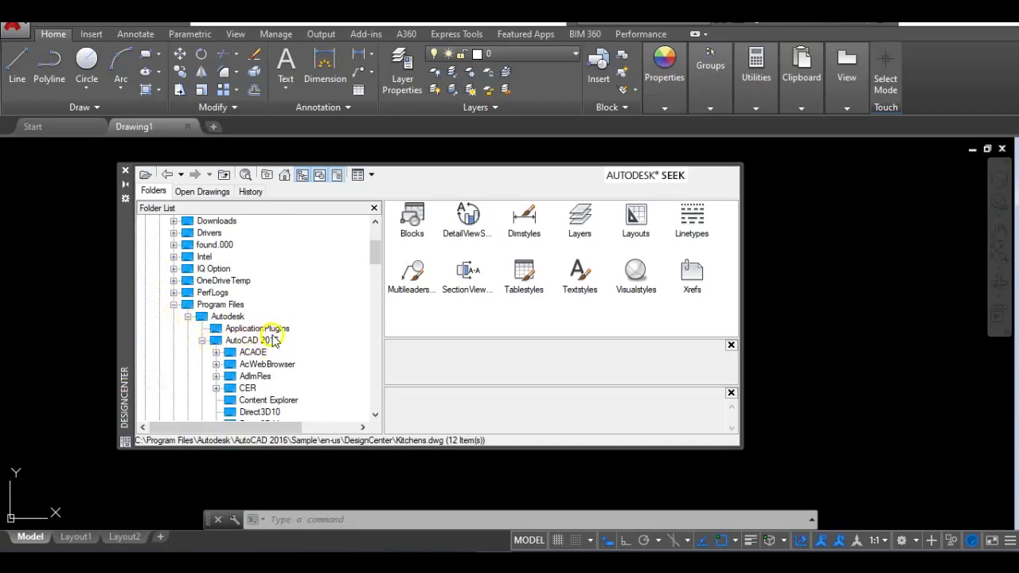
scroll(205, 352, "down", 8)
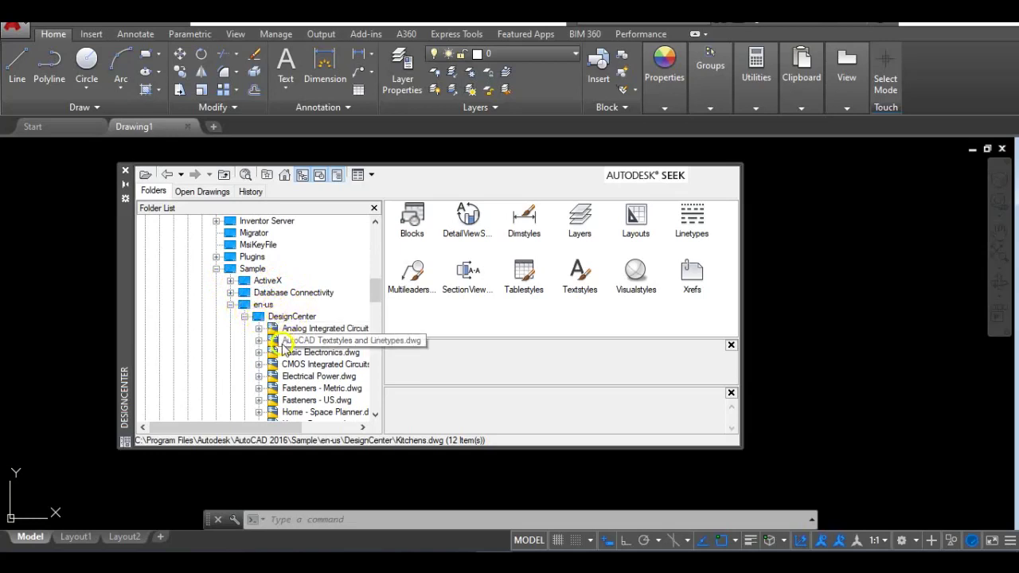
scroll(267, 391, "down", 2)
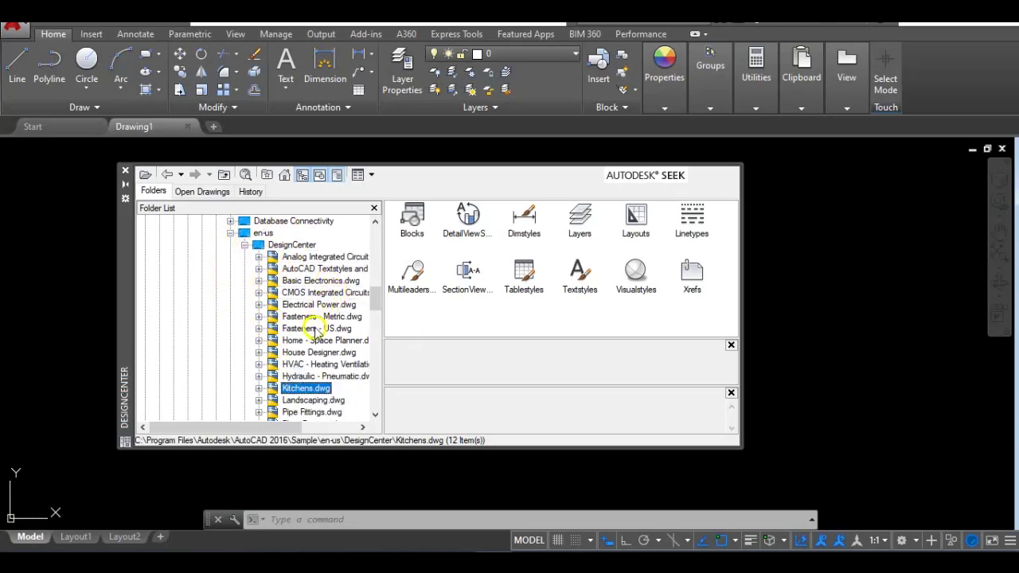
left_click(258, 340)
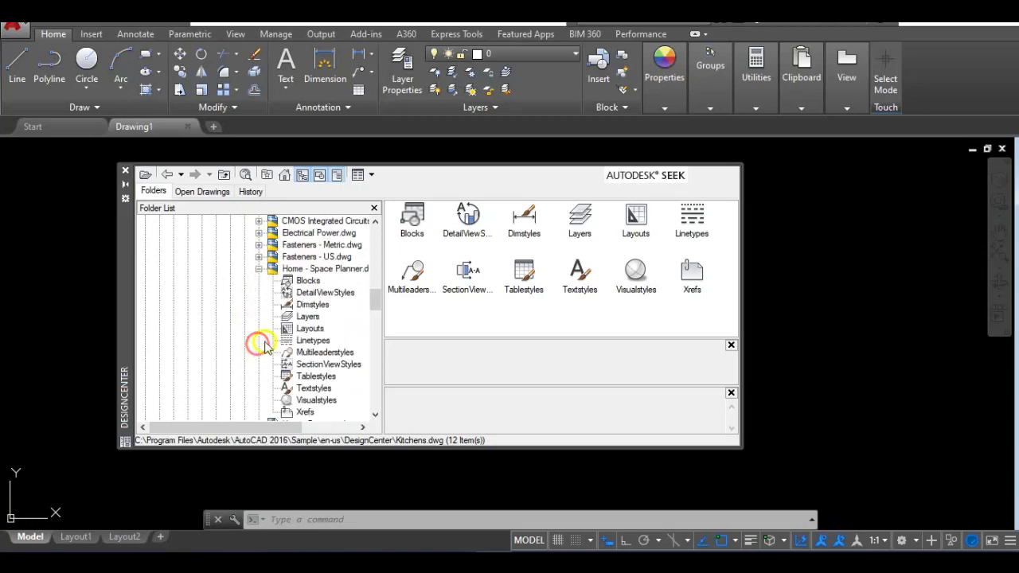
left_click(309, 281)
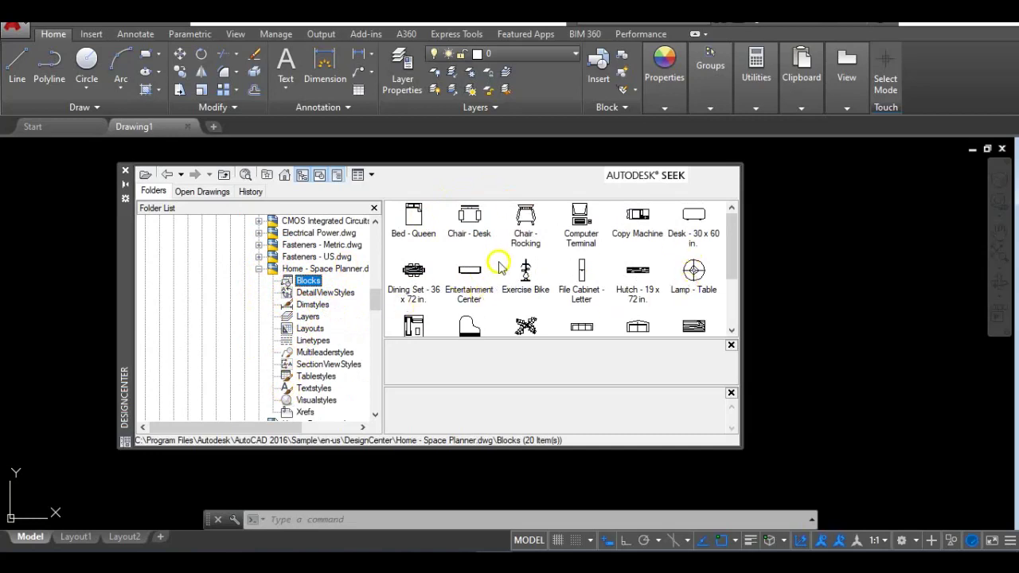
- Preview the Bed - Queen block and zoom out in the drawing area
left_click(414, 220)
left_click(842, 235)
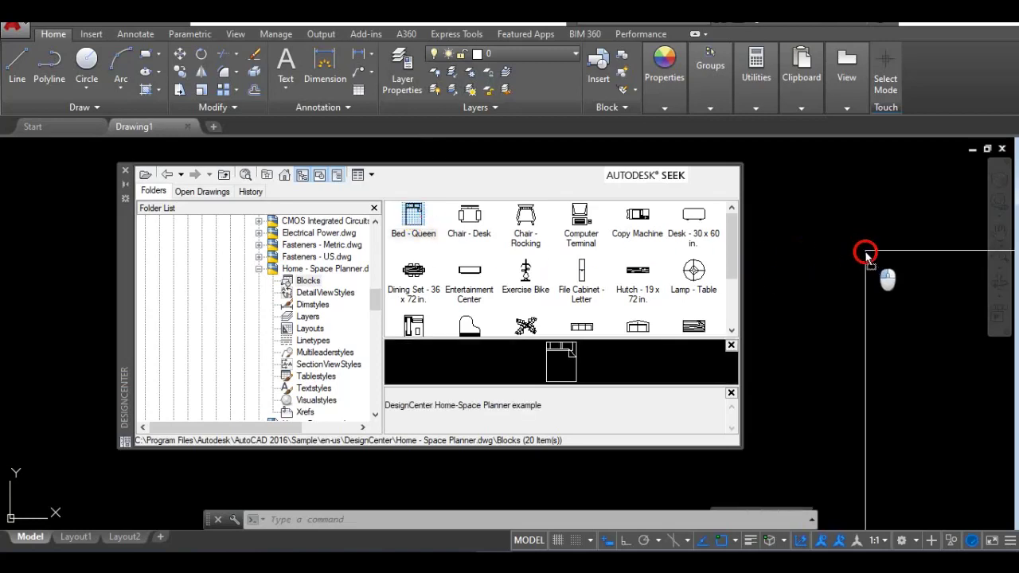
scroll(830, 236, "down", 5)
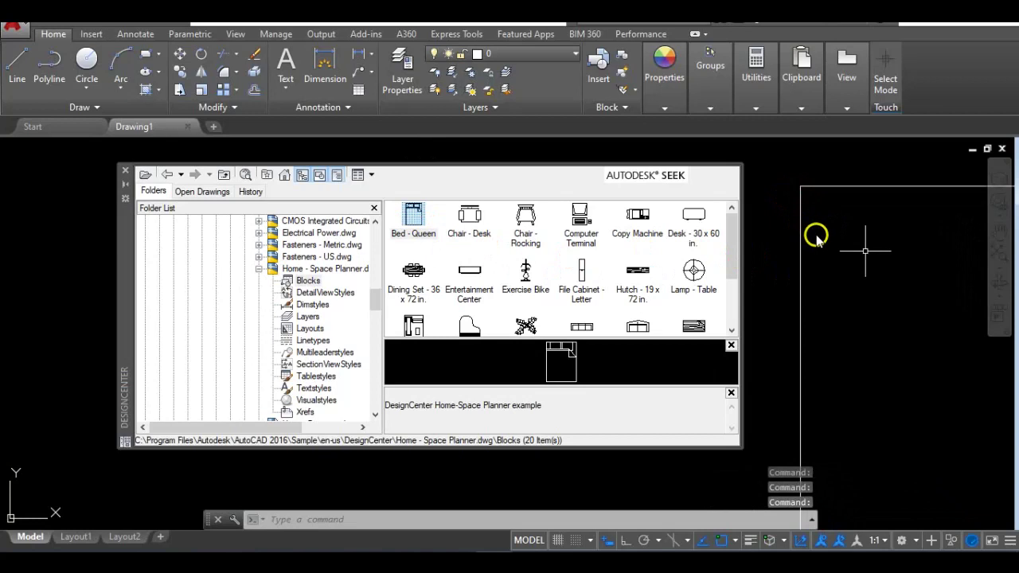
scroll(830, 239, "down", 3)
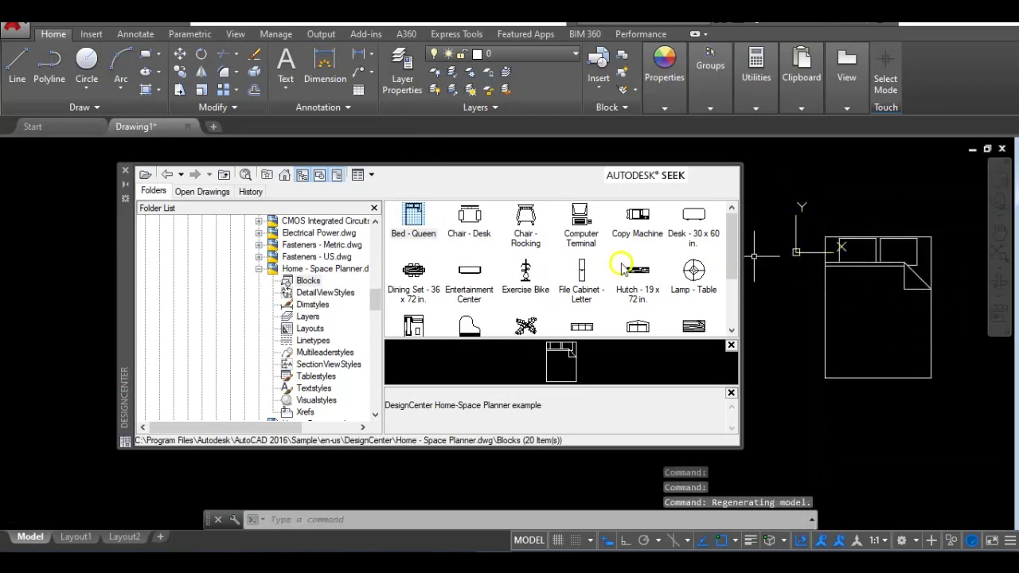
- Insert a second Bed - Queen with default settings below the first bed
right_click(415, 212)
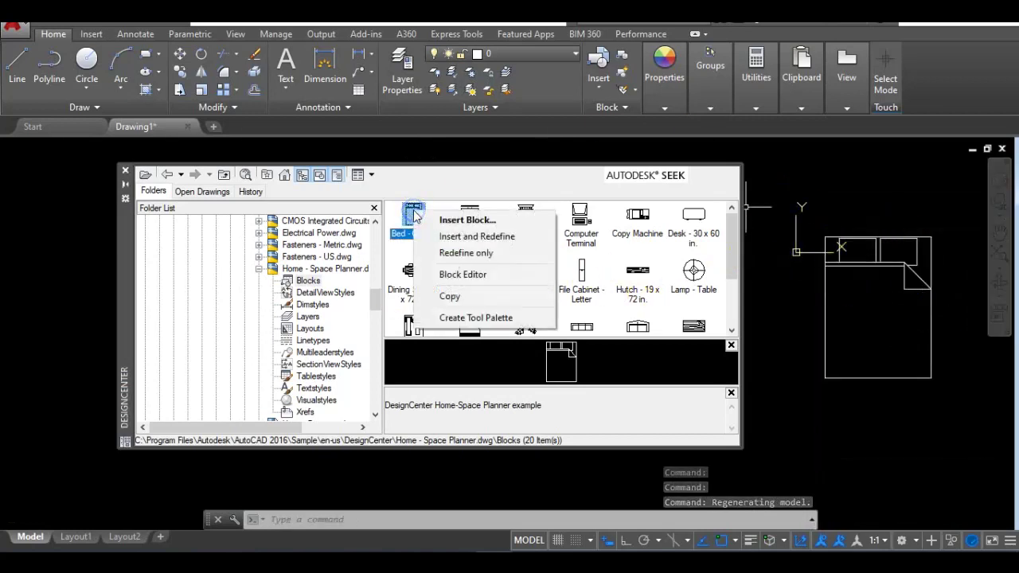
left_click(451, 221)
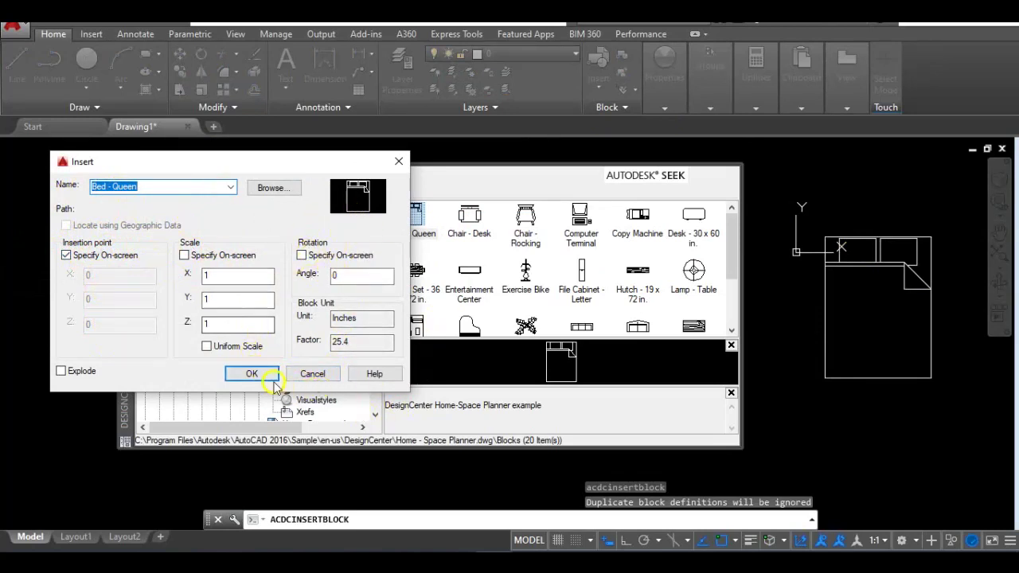
left_click(243, 374)
left_click(820, 320)
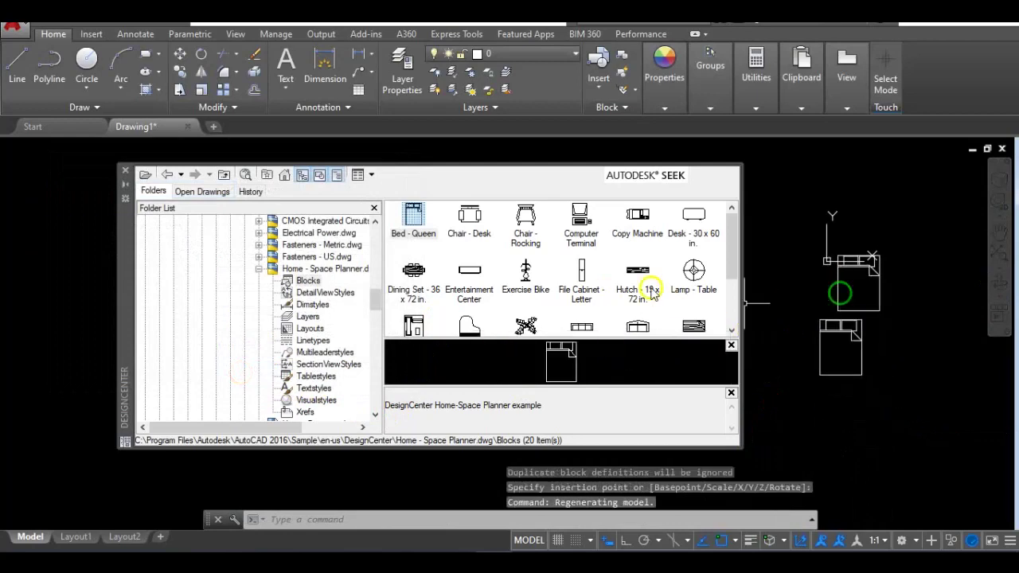
left_click(415, 212)
double_click(416, 212)
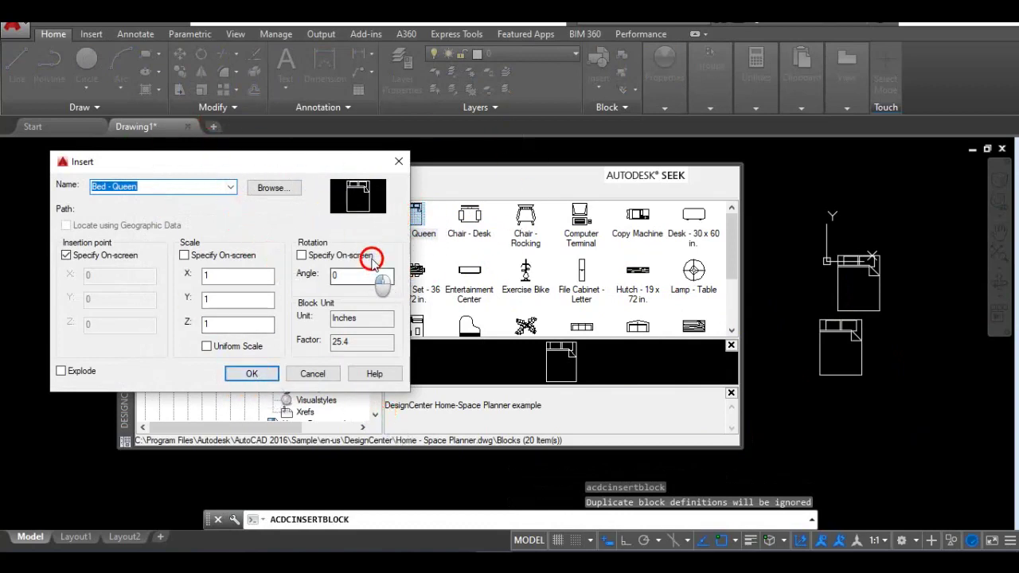
- Insert a third Bed - Queen rotated 90 degrees below the other two beds
left_click(338, 276)
key("BackSpace")
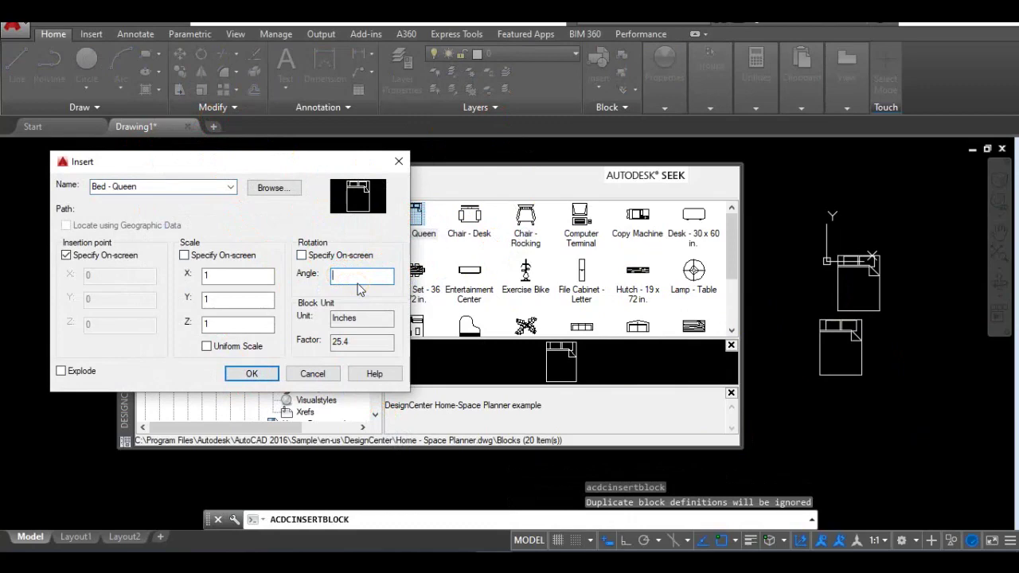
type("90")
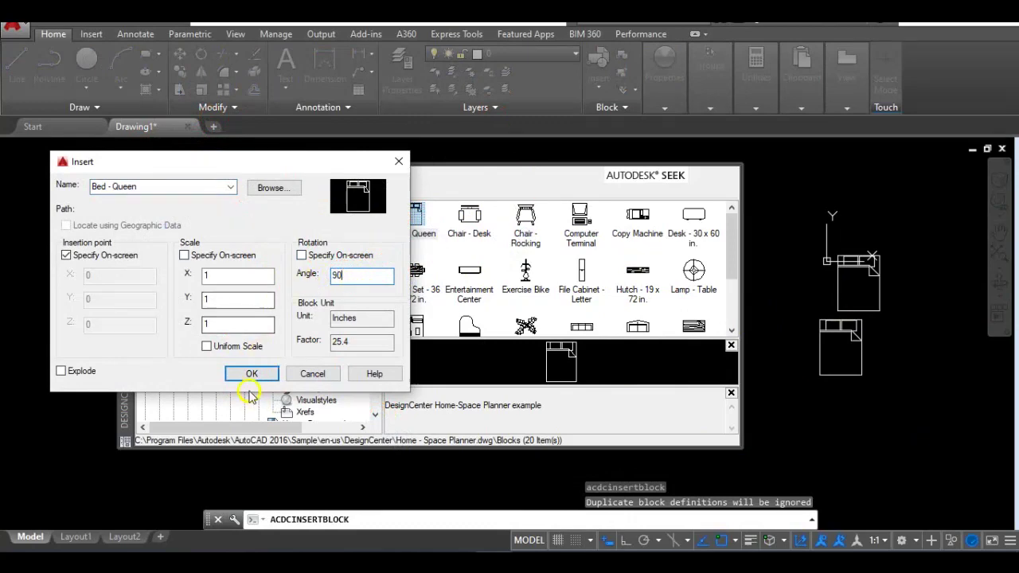
left_click(252, 373)
left_click(826, 454)
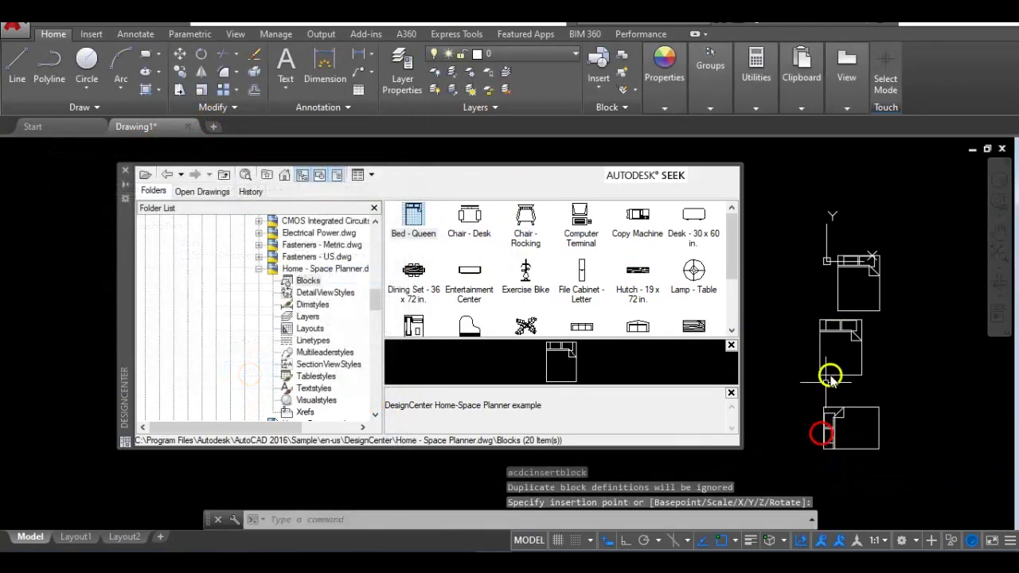
scroll(847, 449, "up", 2)
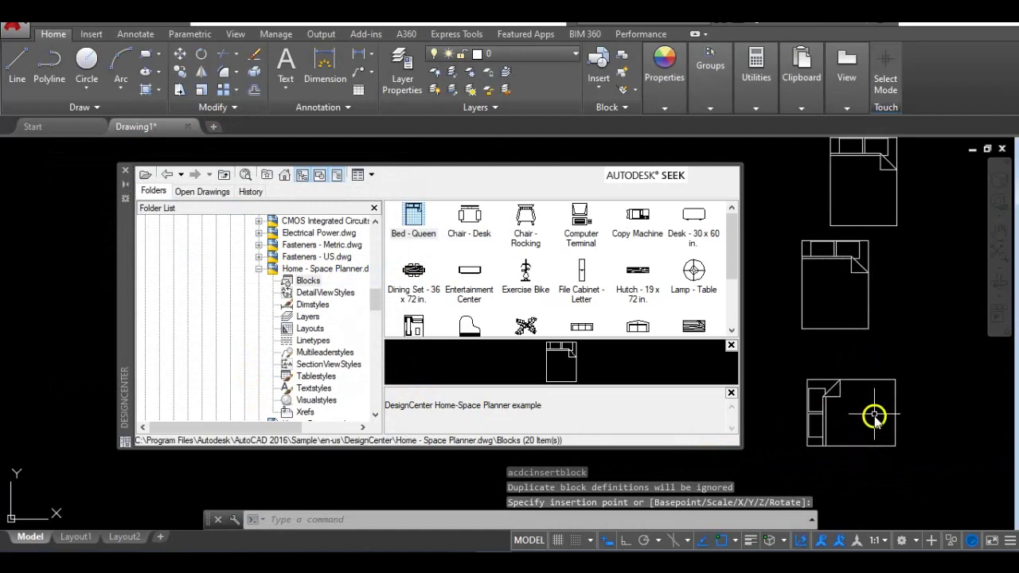